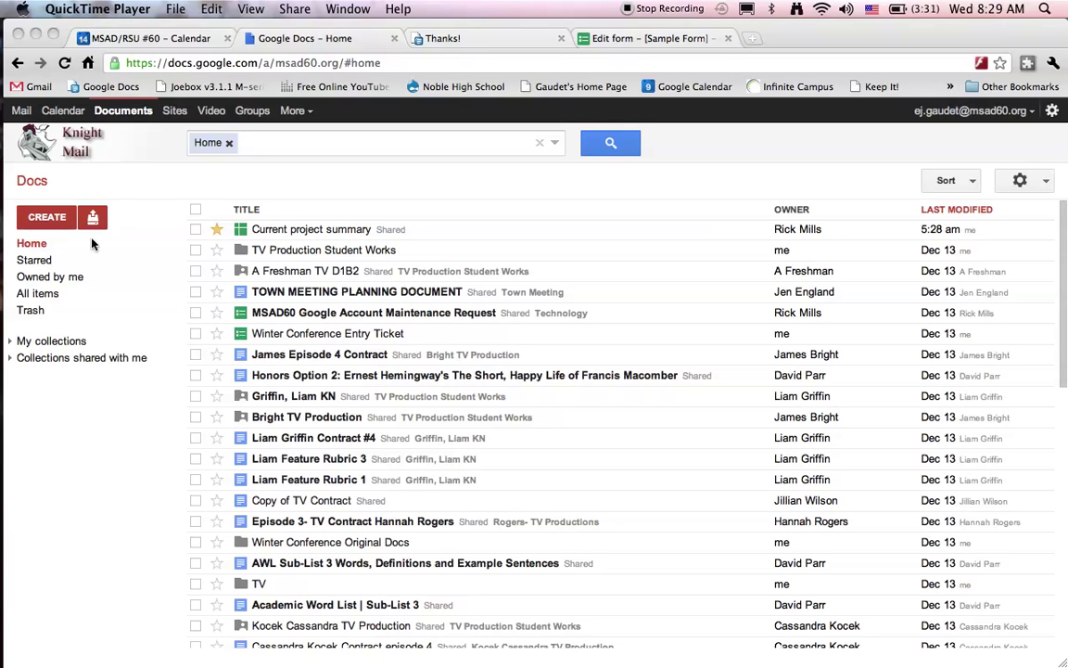
# Step: Bring the Chrome window with the Google Docs home list to the front
pyautogui.click(48, 224)
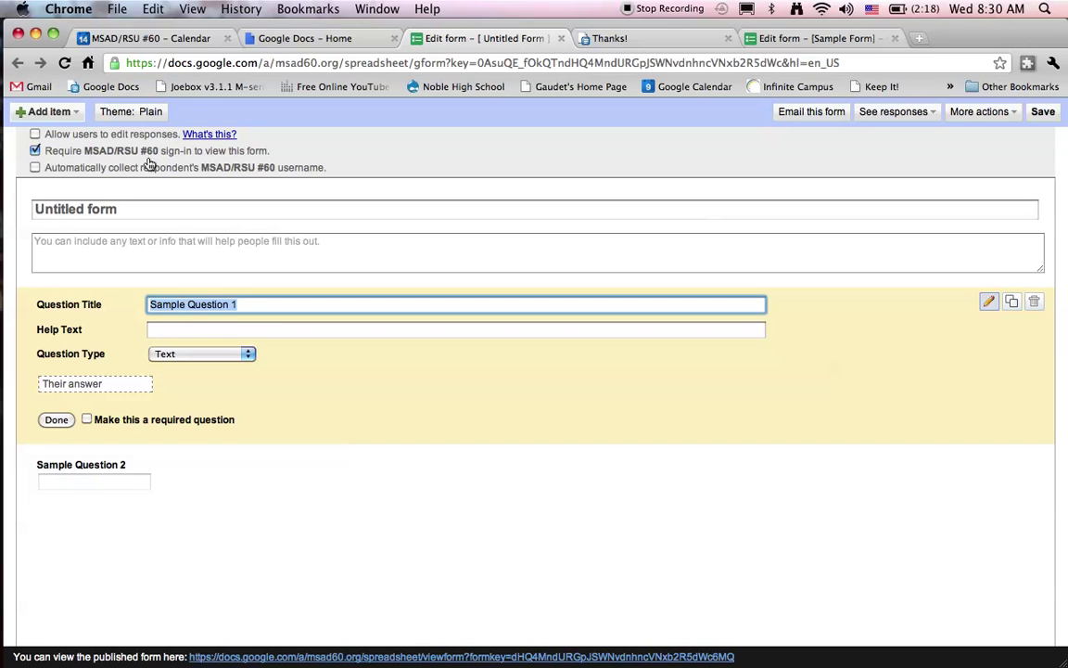
# Step: Turn on automatic collection of each respondent's organization username
pyautogui.click(34, 168)
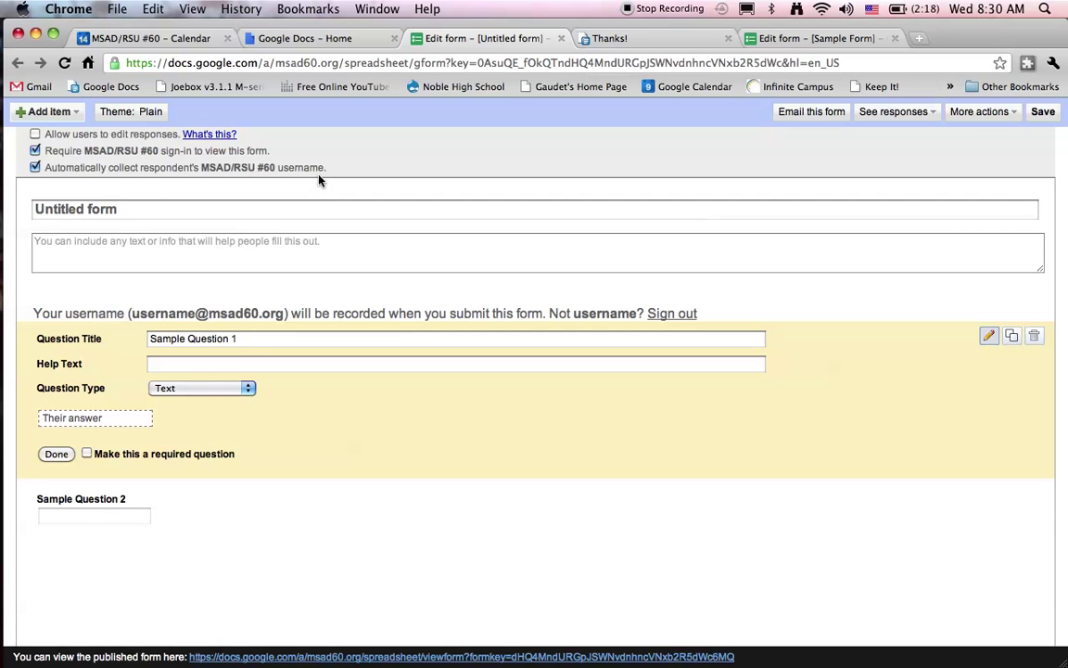
# Step: Replace 'Untitled form' with 'Sample Form' and add the description 'Be Smart!!!!'
pyautogui.click(131, 214)
pyautogui.moveTo(131, 214); pyautogui.dragTo(0, 213)
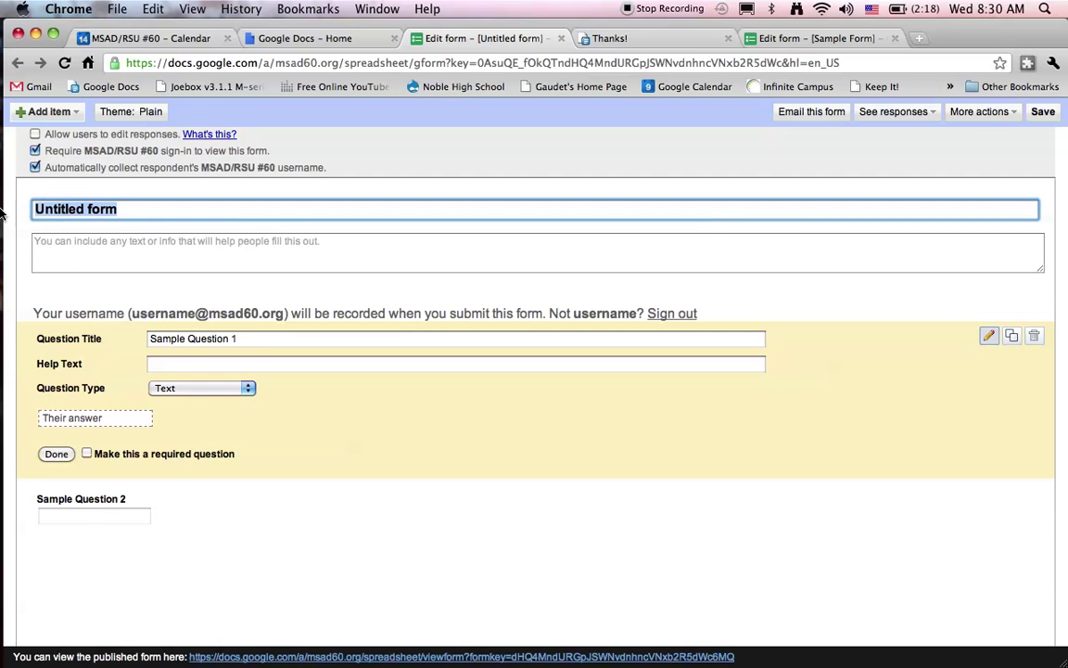
pyautogui.write('Sa')
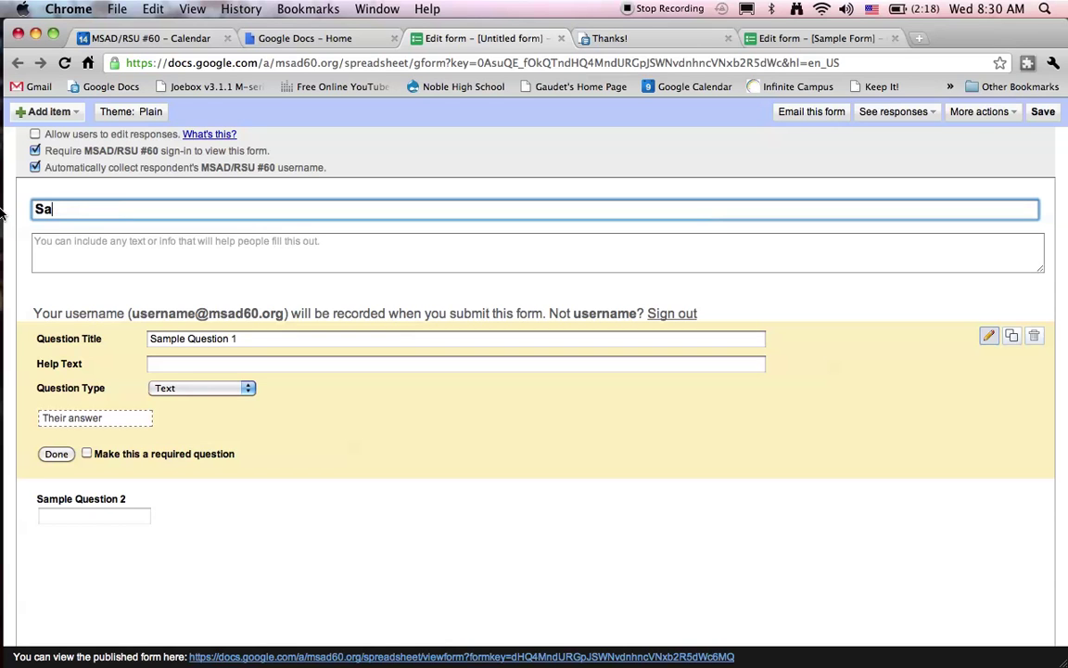
pyautogui.write('mple Form')
pyautogui.click(57, 243)
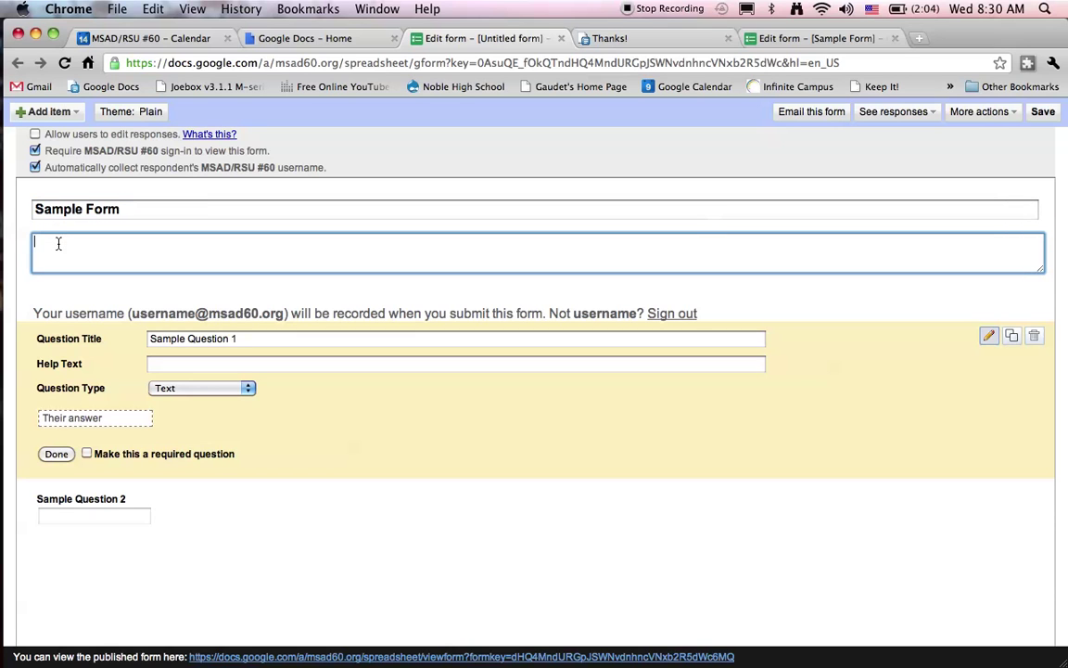
pyautogui.write('Be Smart!!!!')
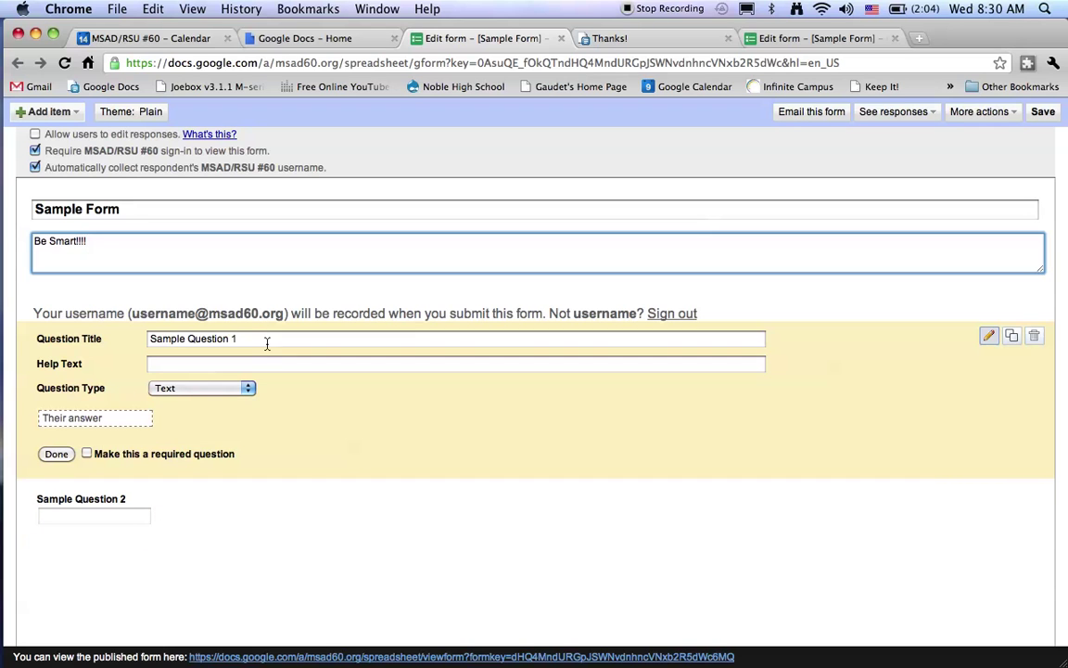
# Step: Retitle question 1 'Who are the 8 reindeer?', set it to paragraph text and required
pyautogui.click(250, 339)
pyautogui.moveTo(250, 339); pyautogui.dragTo(114, 336)
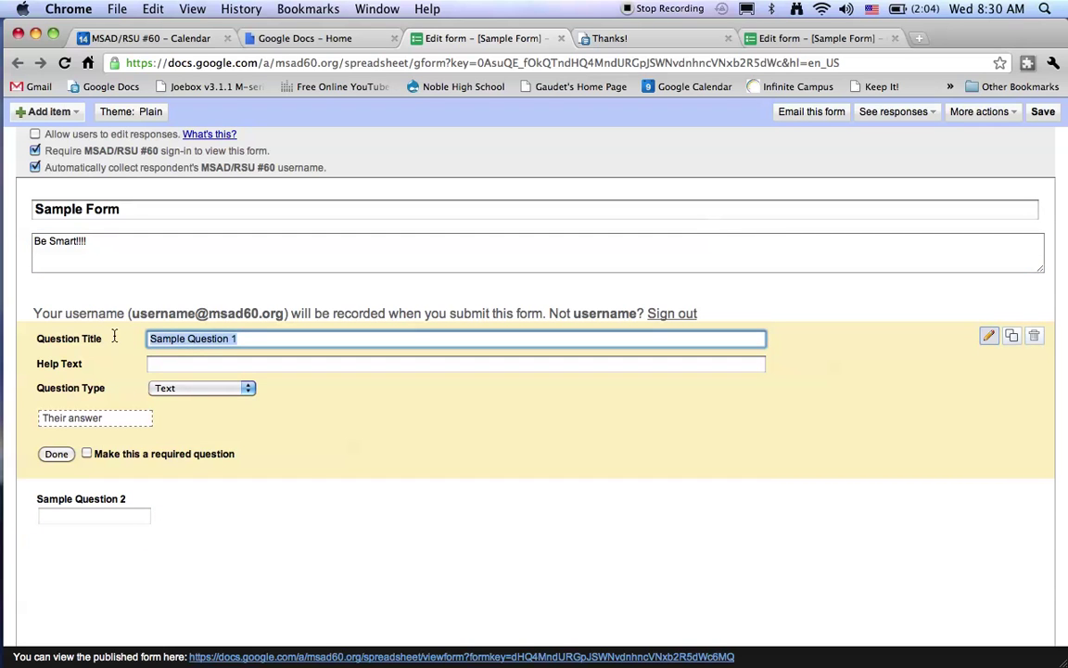
pyautogui.write('Hho a')
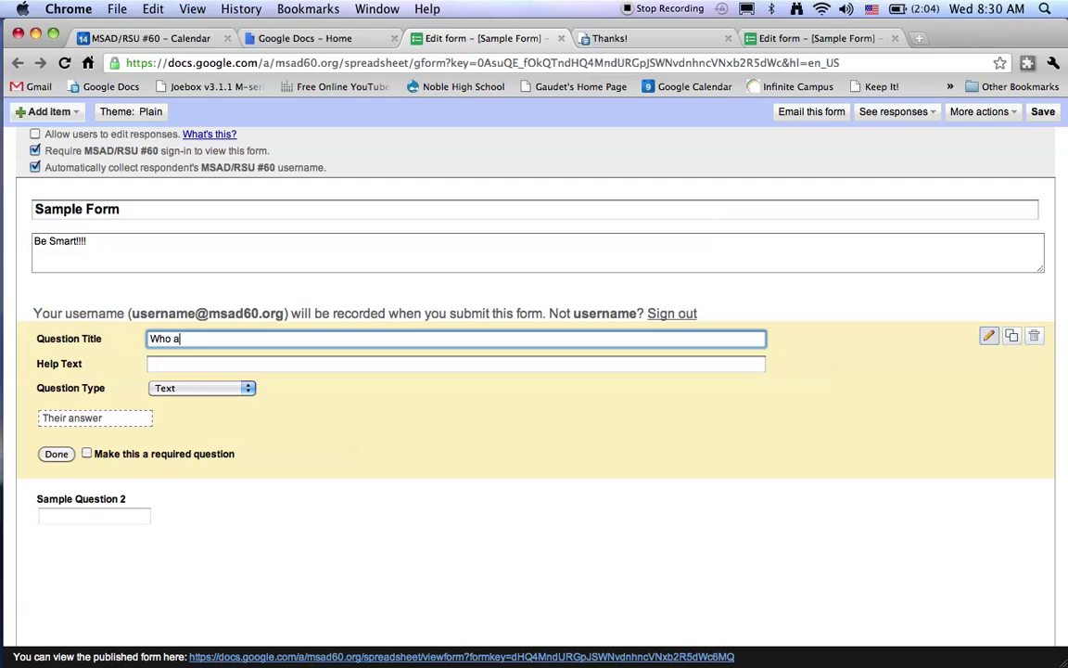
pyautogui.write('re the 8 reindeer?')
pyautogui.click(246, 390)
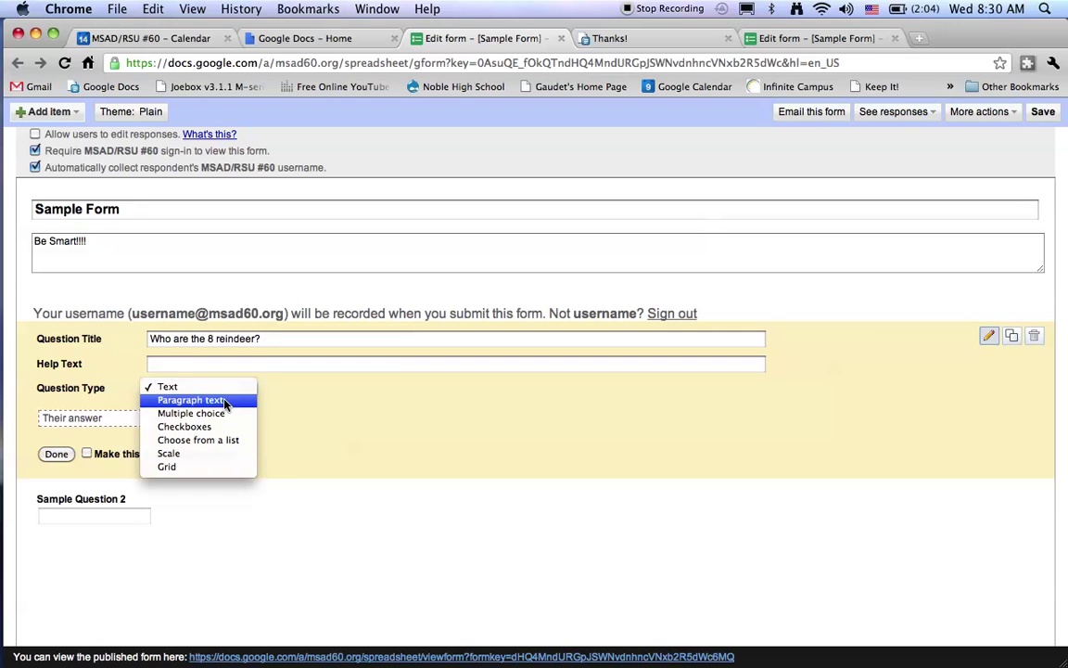
pyautogui.click(224, 402)
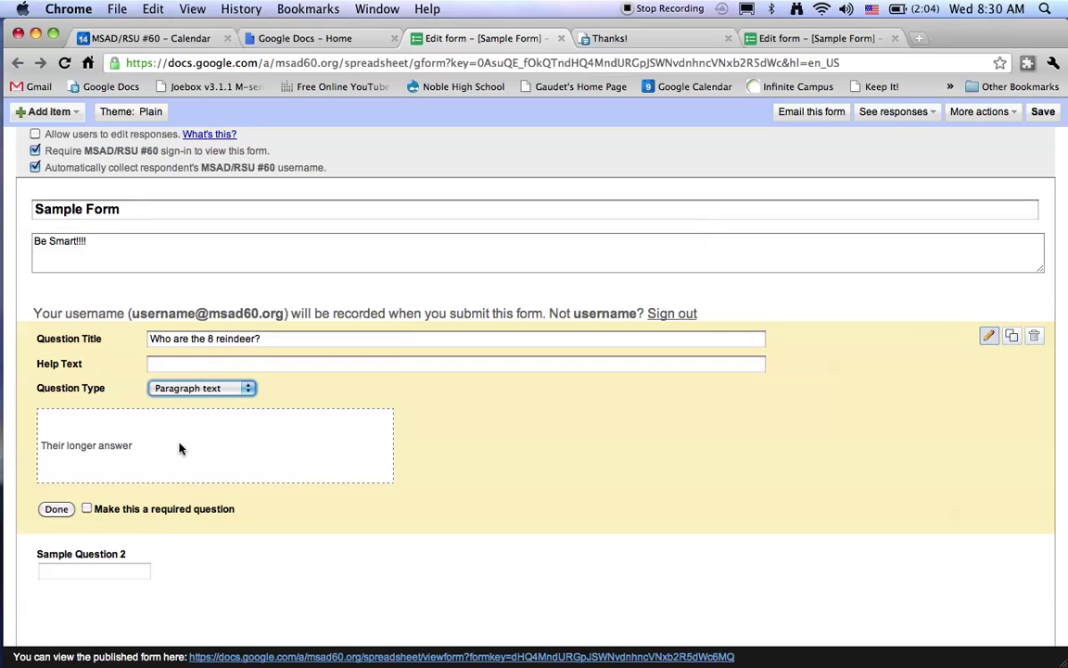
pyautogui.click(87, 510)
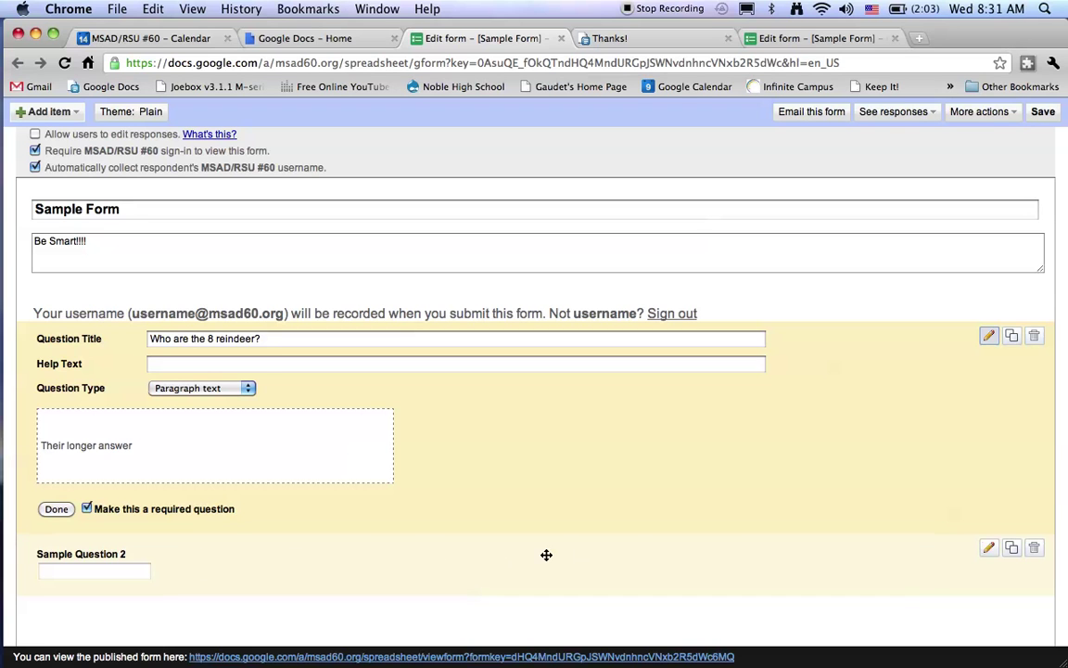
# Step: Retitle question 2 'How many feet in a mile?' and make it multiple choice
pyautogui.click(990, 548)
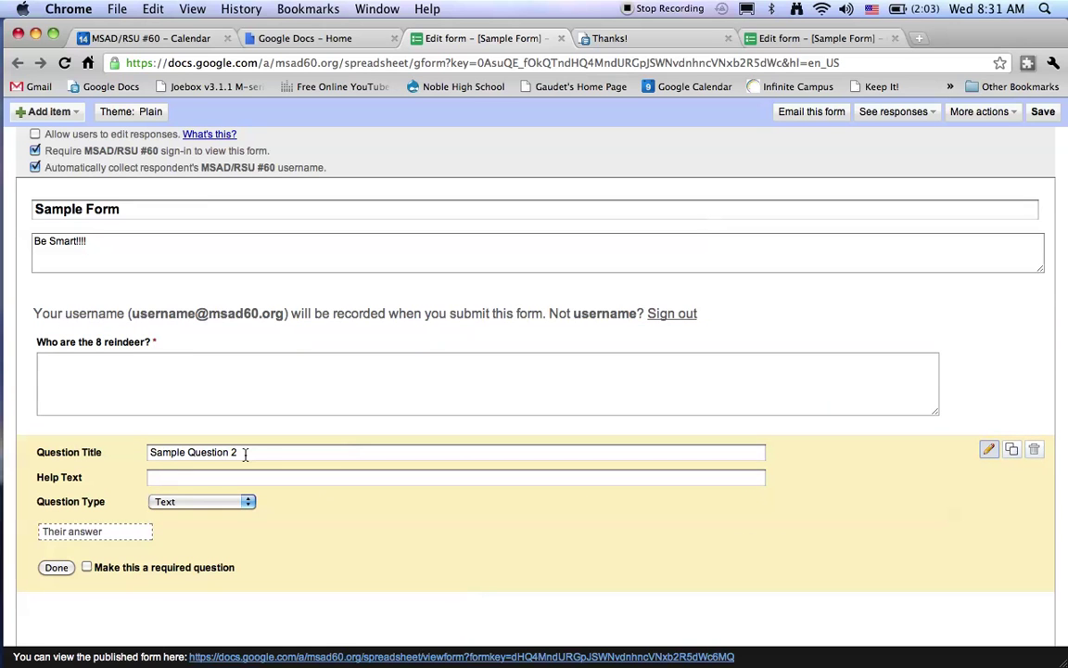
pyautogui.moveTo(244, 452); pyautogui.dragTo(127, 451)
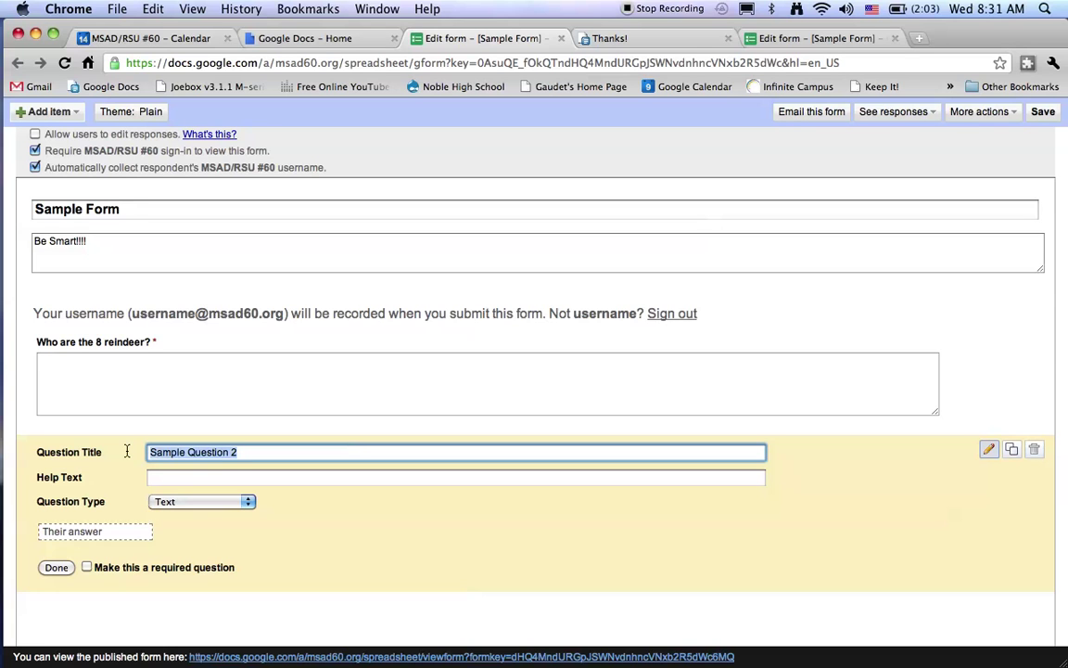
pyautogui.write('How')
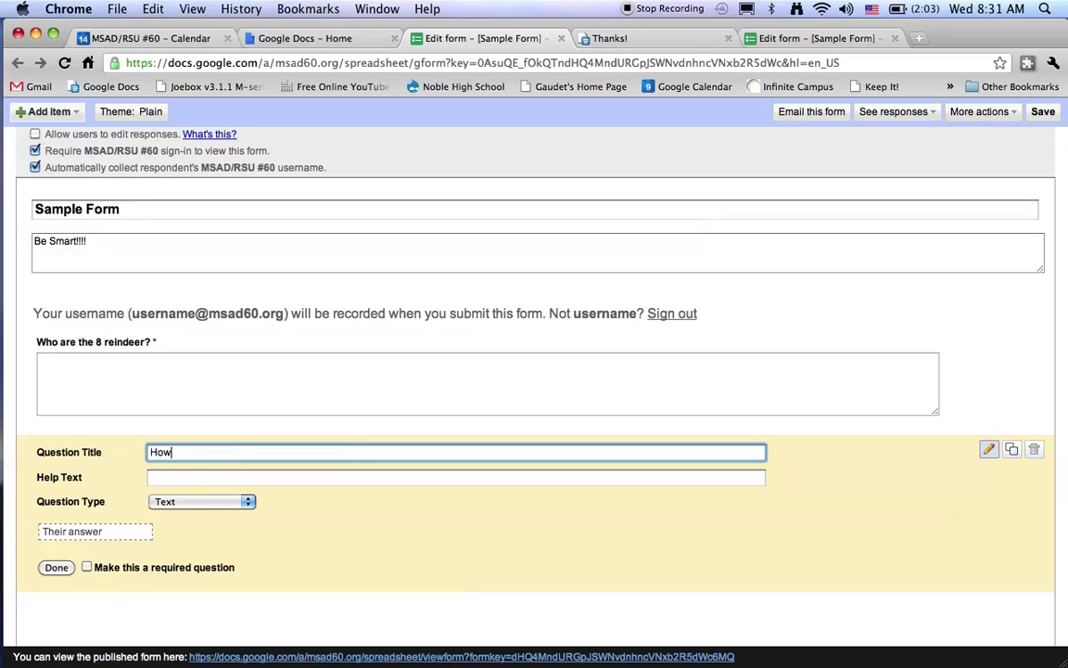
pyautogui.write(' many feet in a mile')
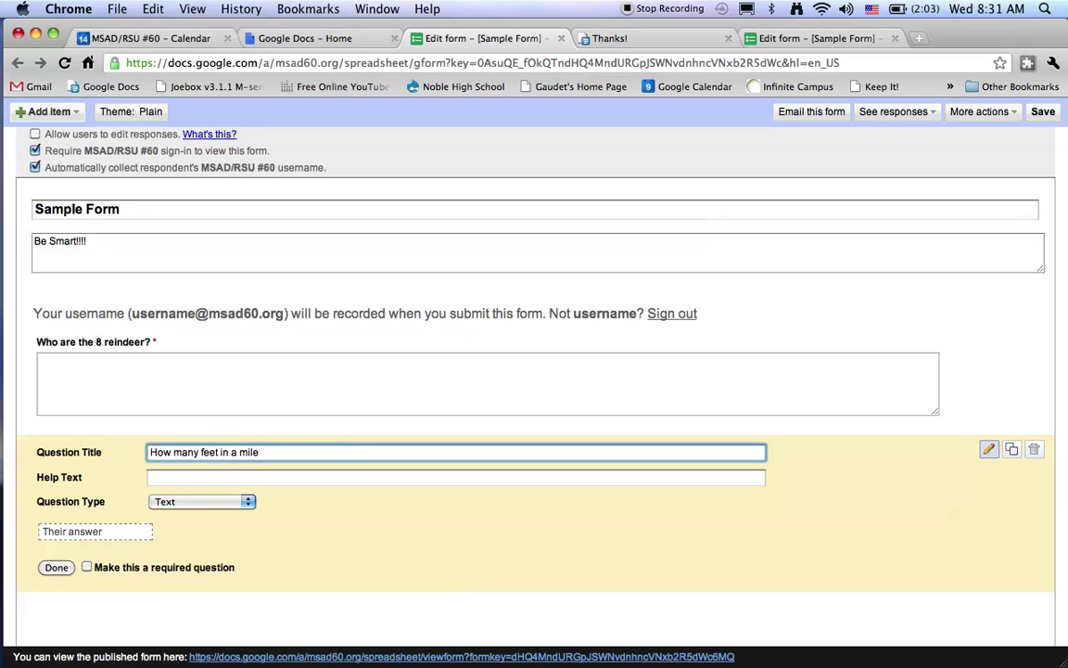
pyautogui.write('?')
pyautogui.click(247, 501)
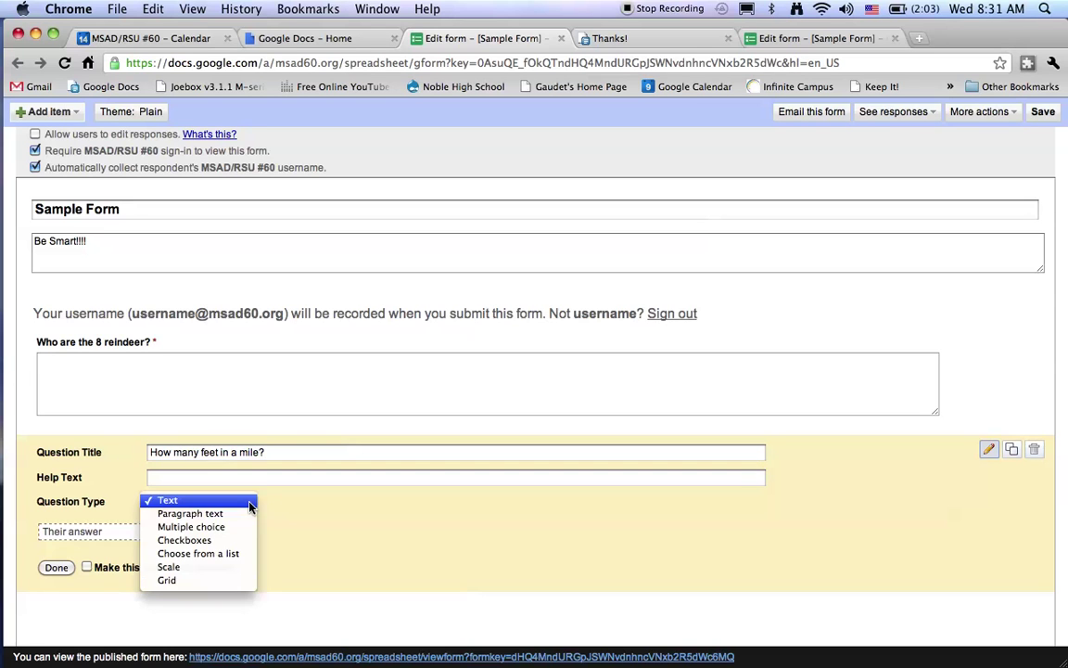
pyautogui.click(238, 527)
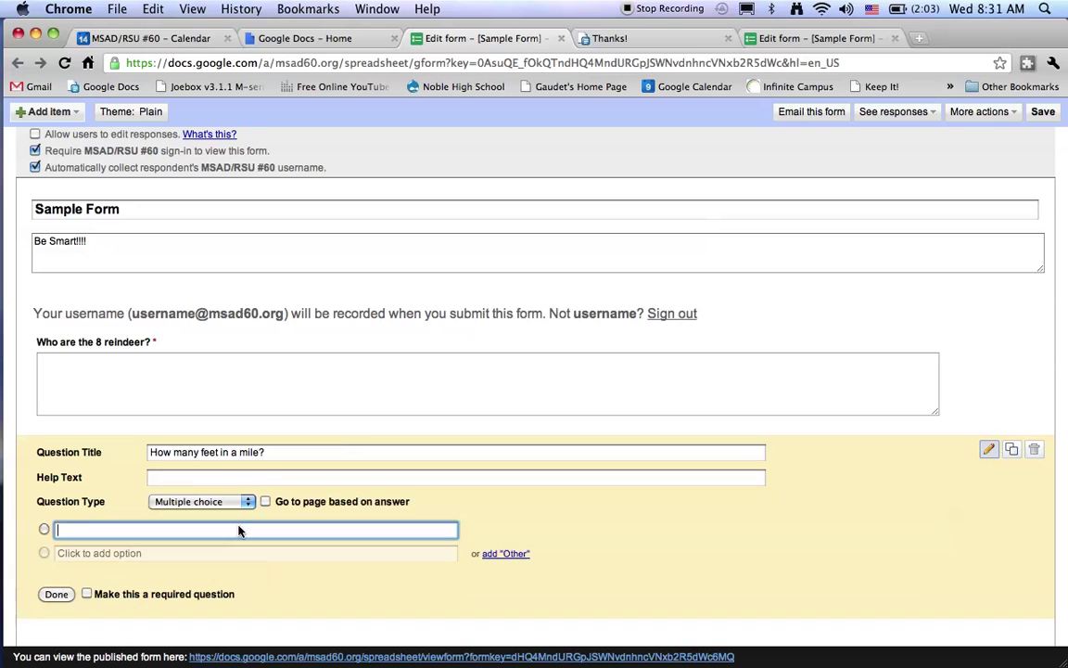
# Step: Add answer options 100, 1, 5280 and 60, and mark the question required
pyautogui.write('100')
pyautogui.click(70, 553)
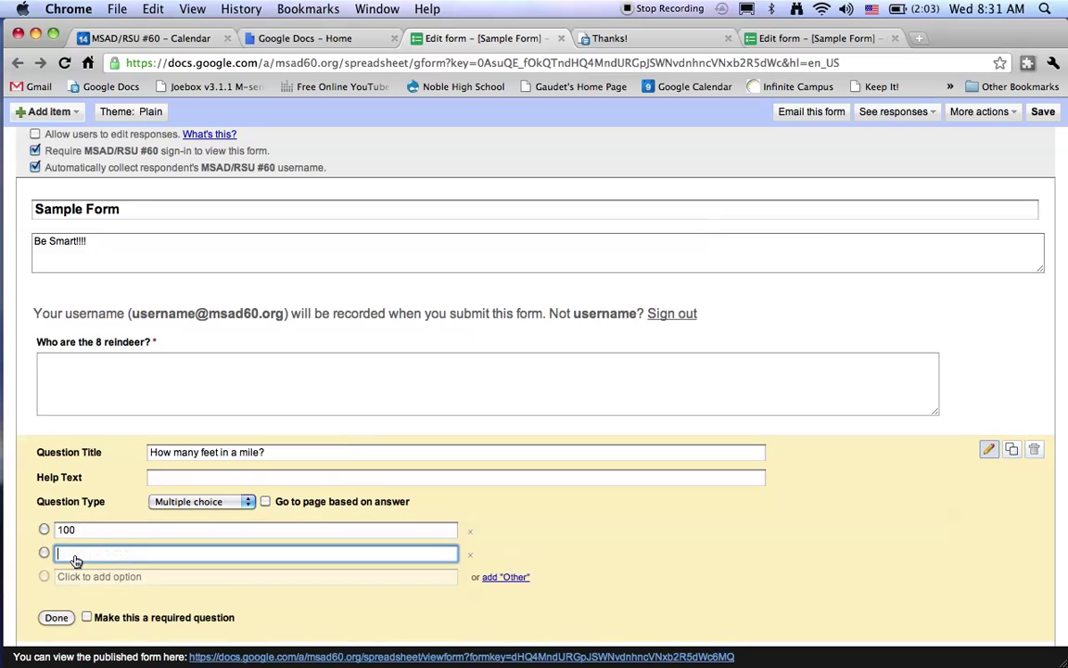
pyautogui.write('1')
pyautogui.click(82, 577)
pyautogui.write('5')
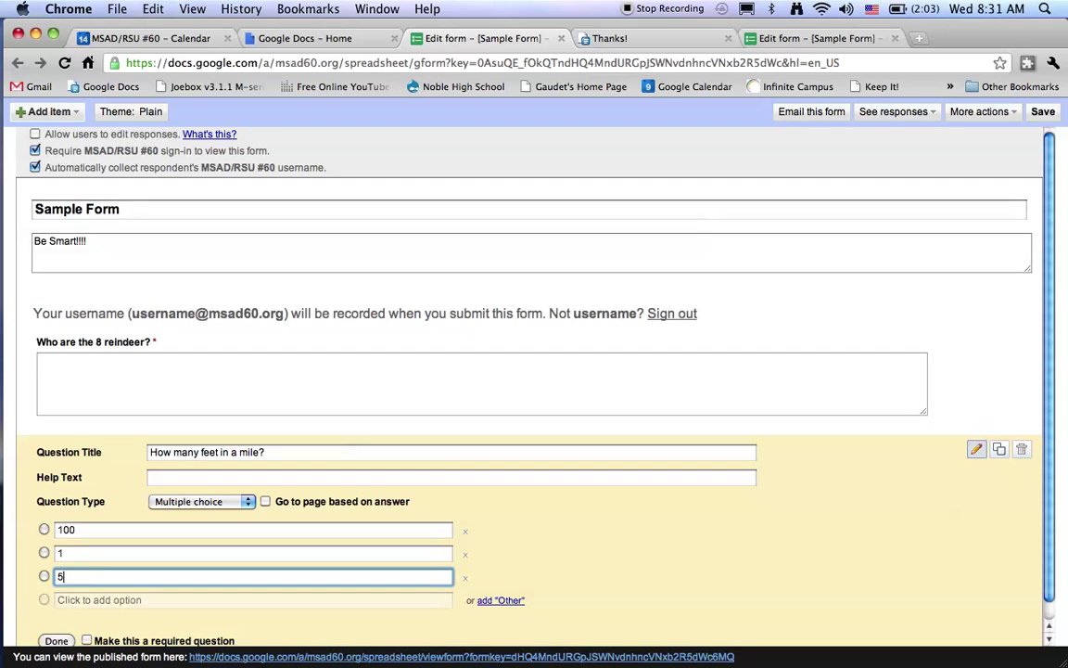
pyautogui.write('280')
pyautogui.click(78, 601)
pyautogui.write('60')
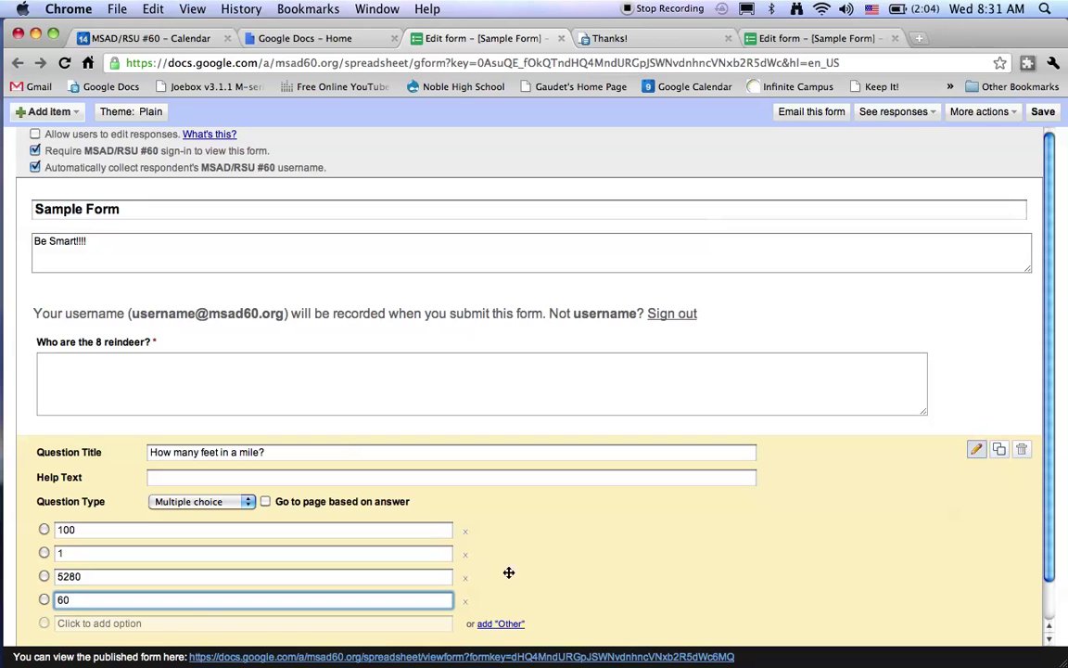
pyautogui.scroll(-1, 519, 573)
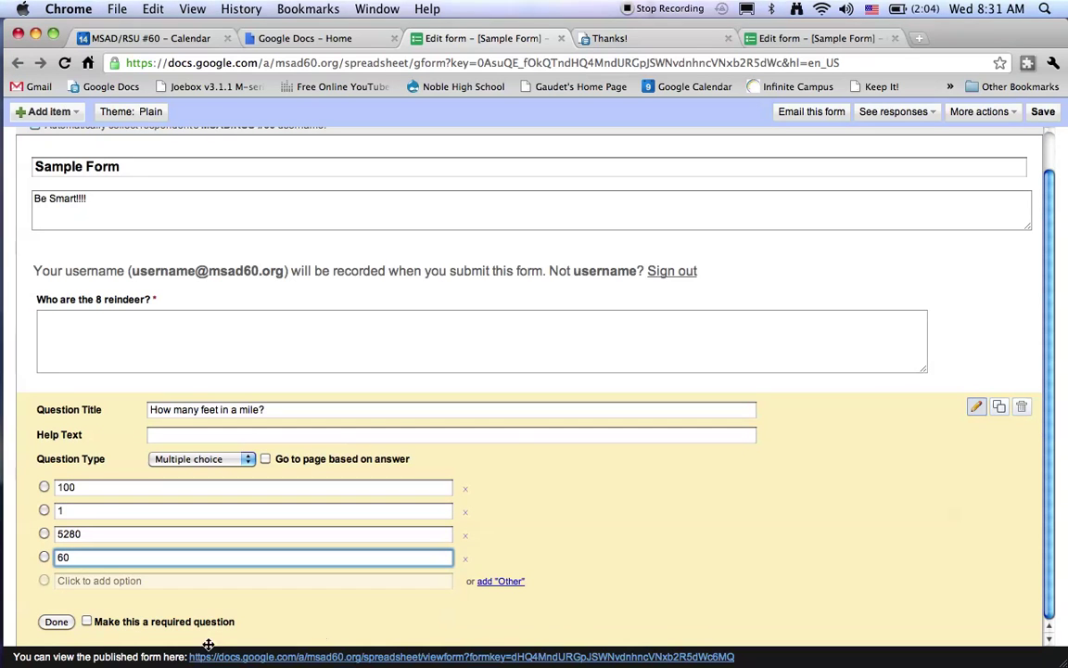
pyautogui.click(89, 622)
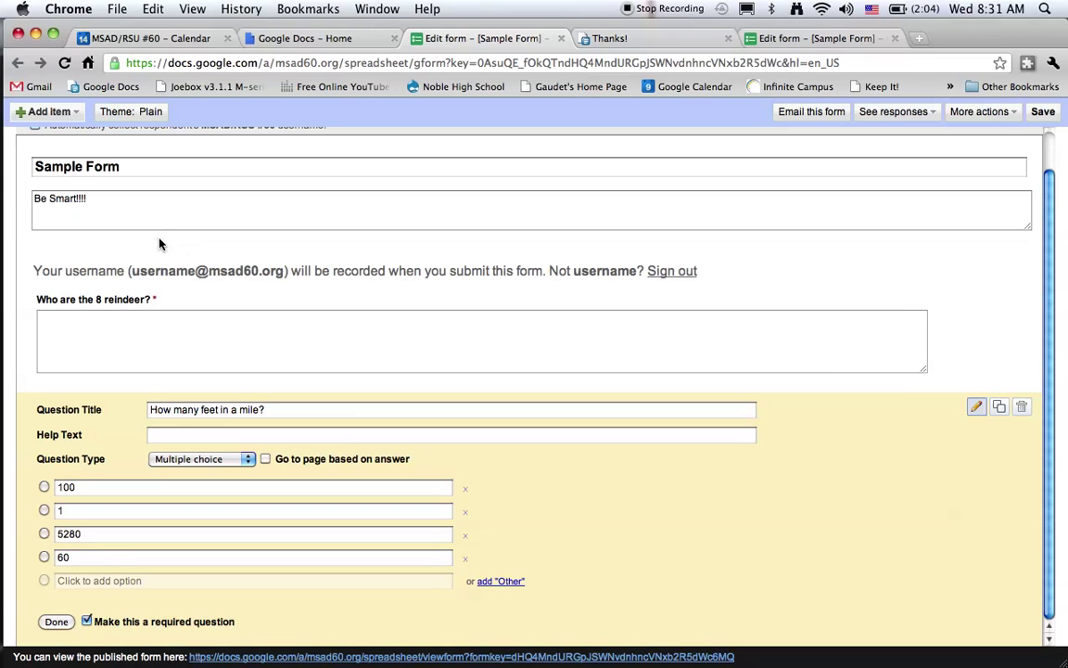
# Step: Add a scale question titled 'How much do you like snow?'
pyautogui.click(75, 113)
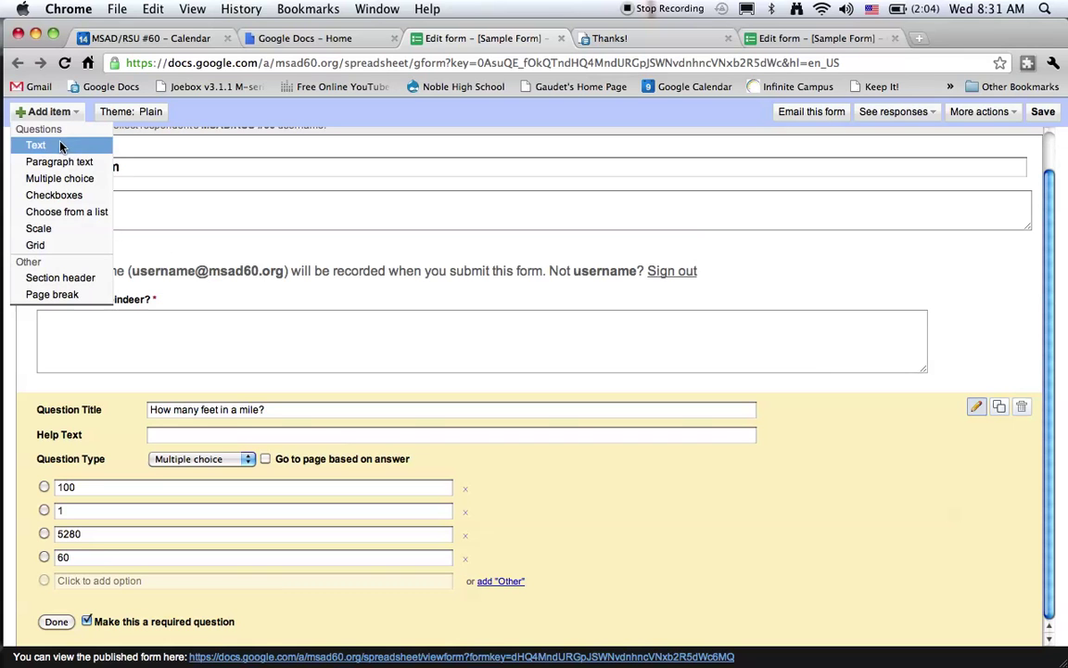
pyautogui.click(43, 231)
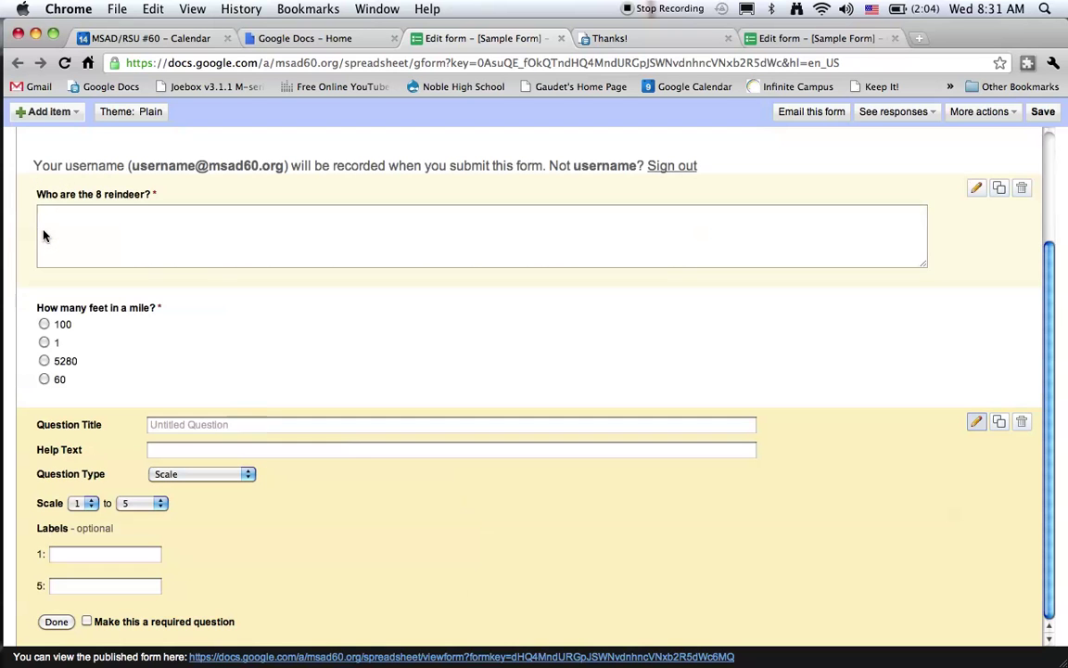
pyautogui.click(188, 426)
pyautogui.write('Ho')
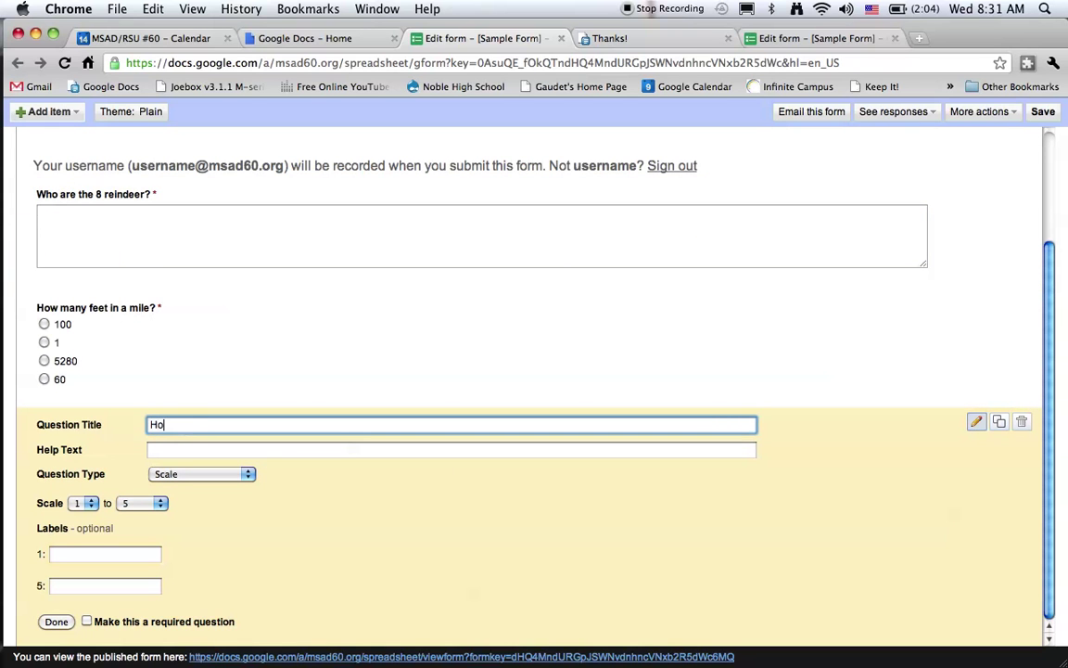
pyautogui.write('w much do you like snnow')
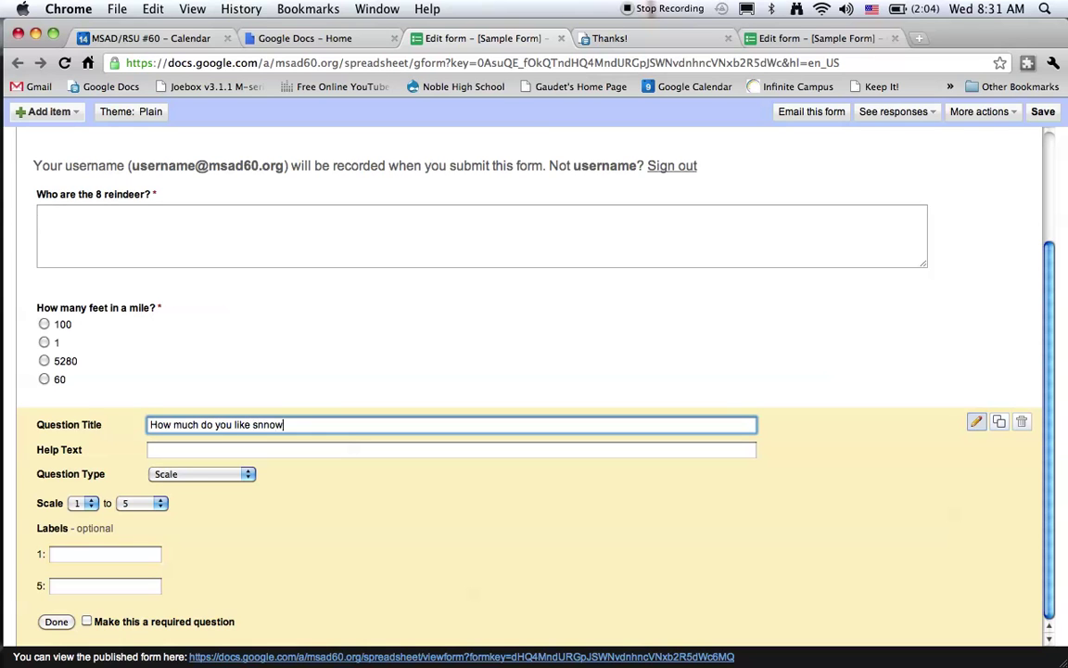
pyautogui.press('BackSpace')
pyautogui.press('BackSpace')
pyautogui.press('BackSpace')
# Step: Label the scale ends 'Not so much' and 'Whole bunch' and make it required
pyautogui.click(70, 554)
pyautogui.write('Not so much')
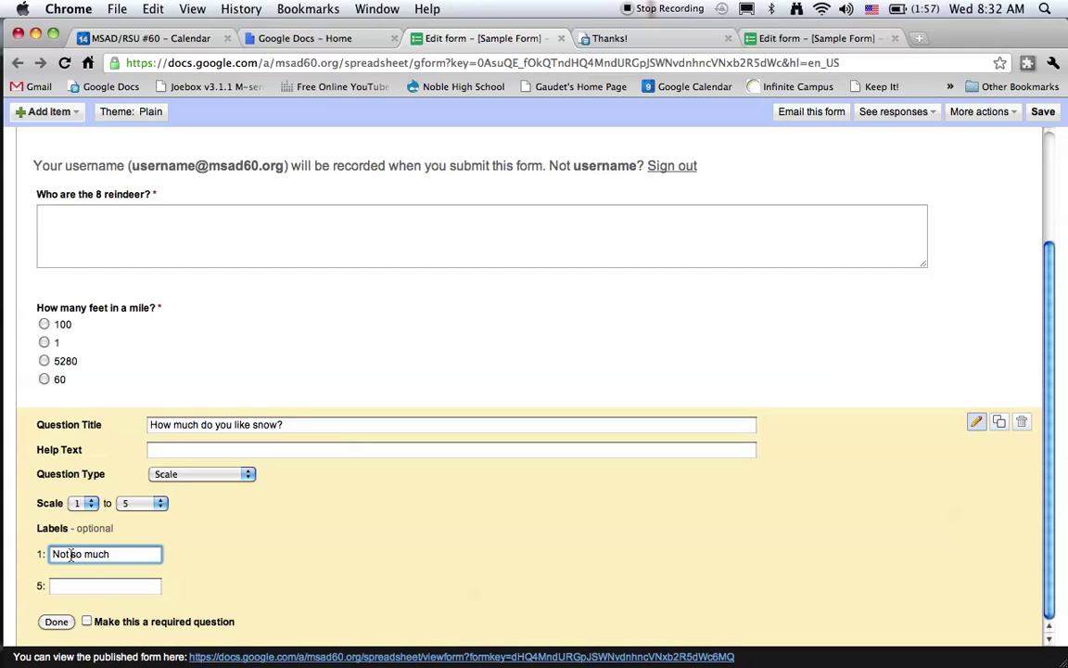
pyautogui.click(79, 586)
pyautogui.write('Wh')
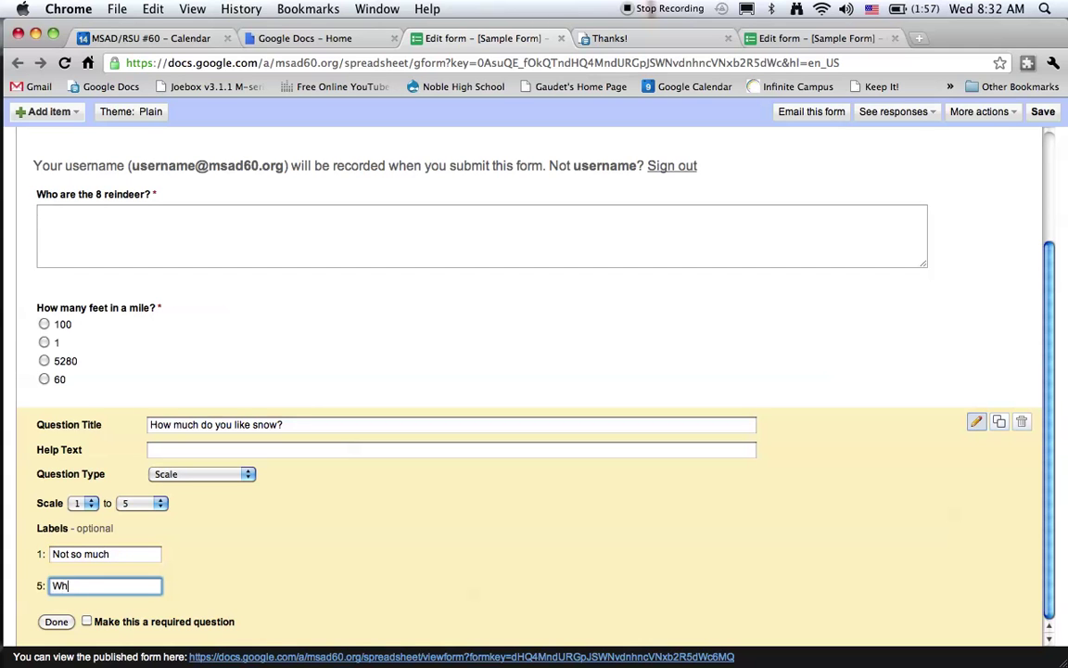
pyautogui.write('ole bunch')
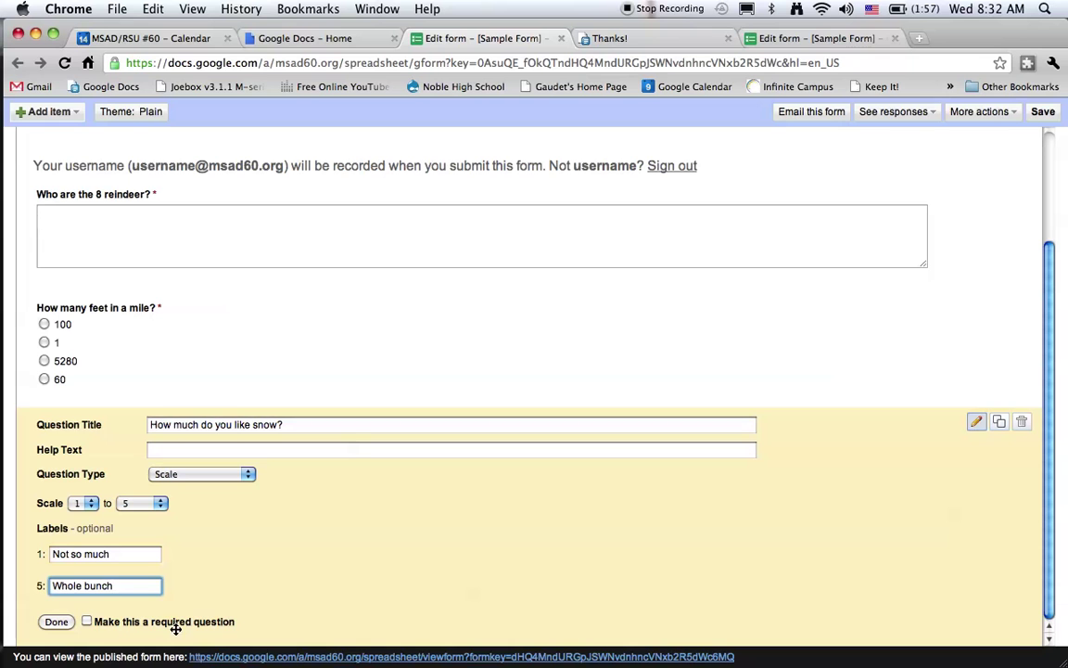
pyautogui.click(87, 621)
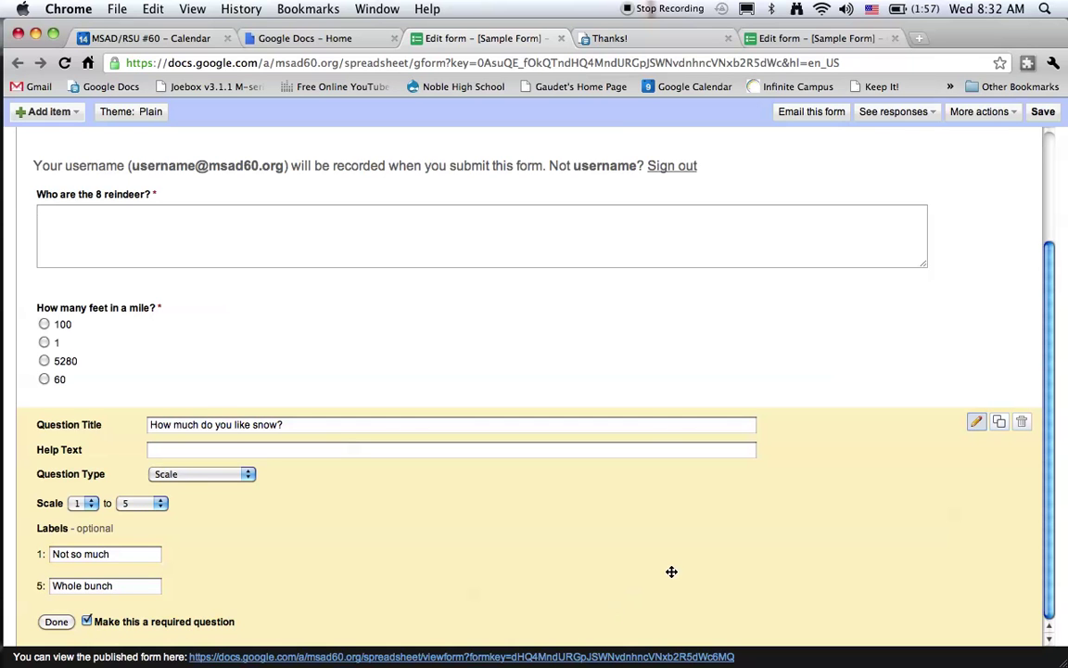
# Step: Save the form and select the published form's web address
pyautogui.scroll(4, 670, 572)
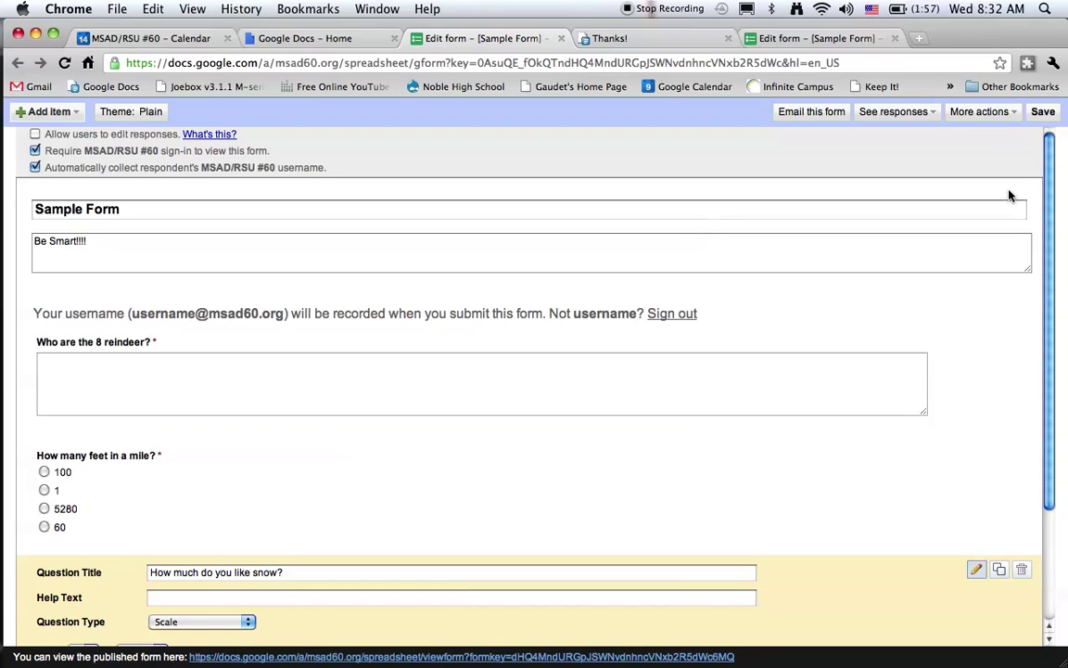
pyautogui.click(1041, 112)
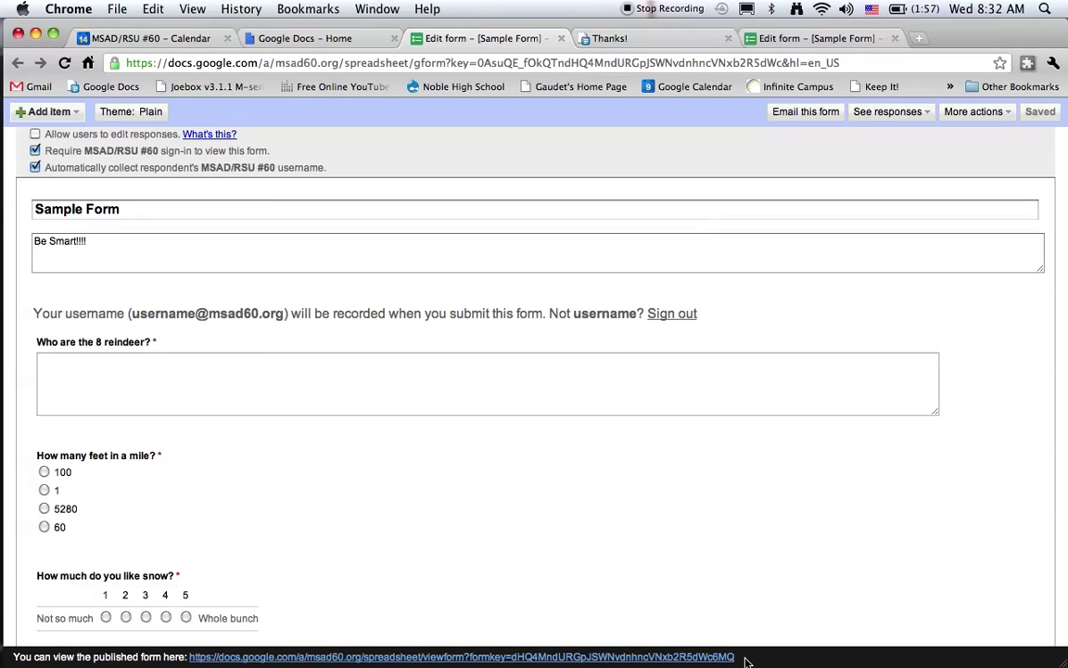
pyautogui.moveTo(740, 660); pyautogui.dragTo(172, 656)
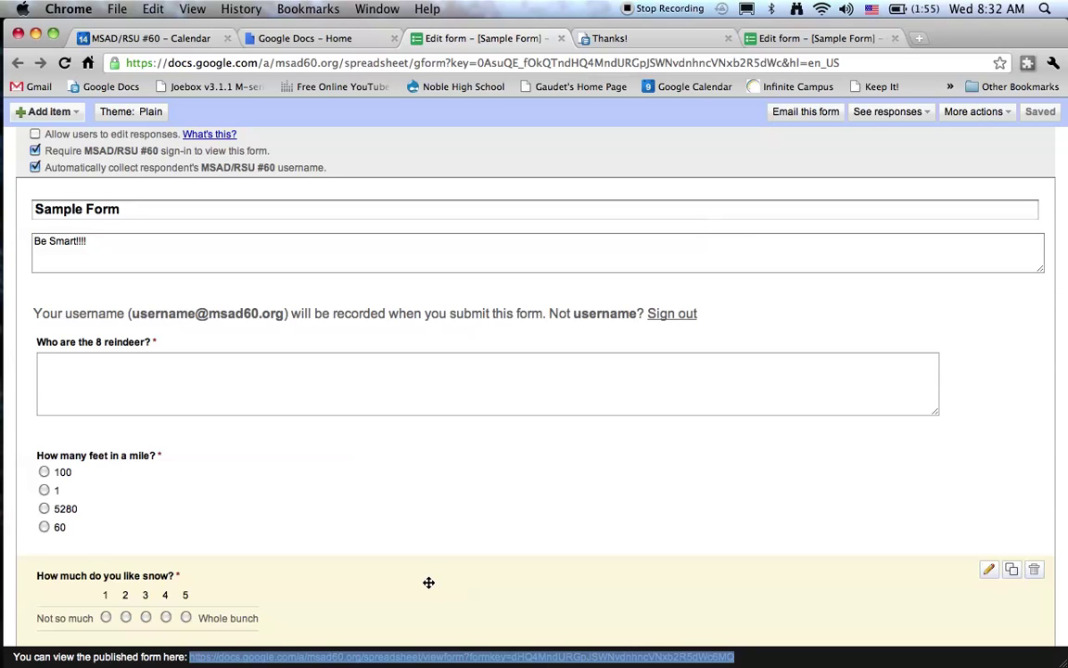
# Step: Open the Sample Form response spreadsheet from the Google Docs home list
pyautogui.click(313, 41)
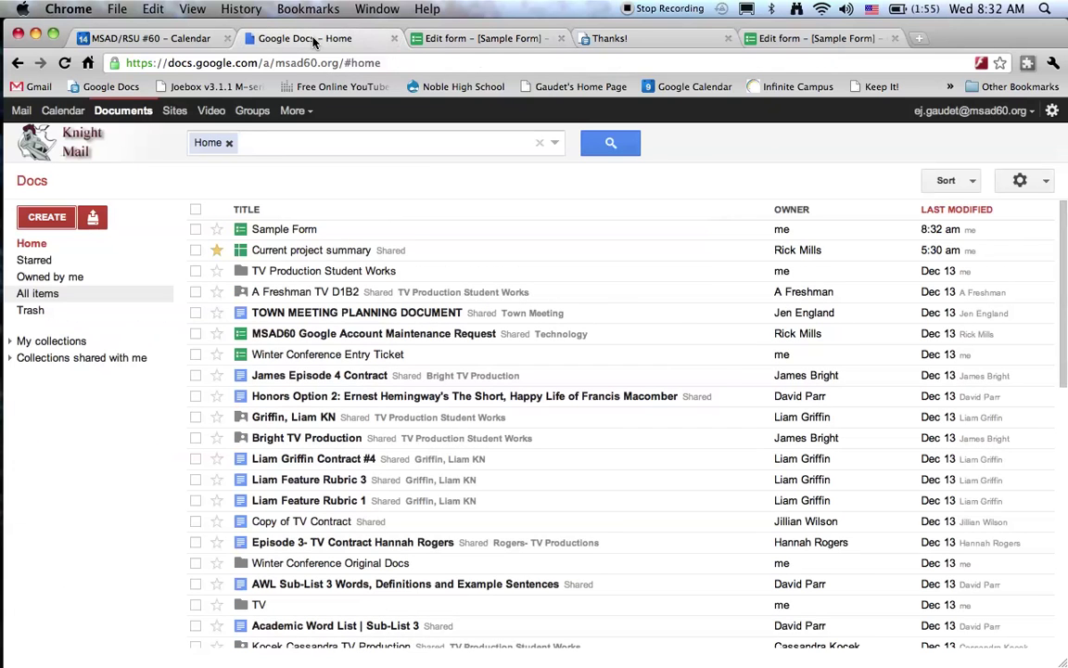
pyautogui.click(274, 233)
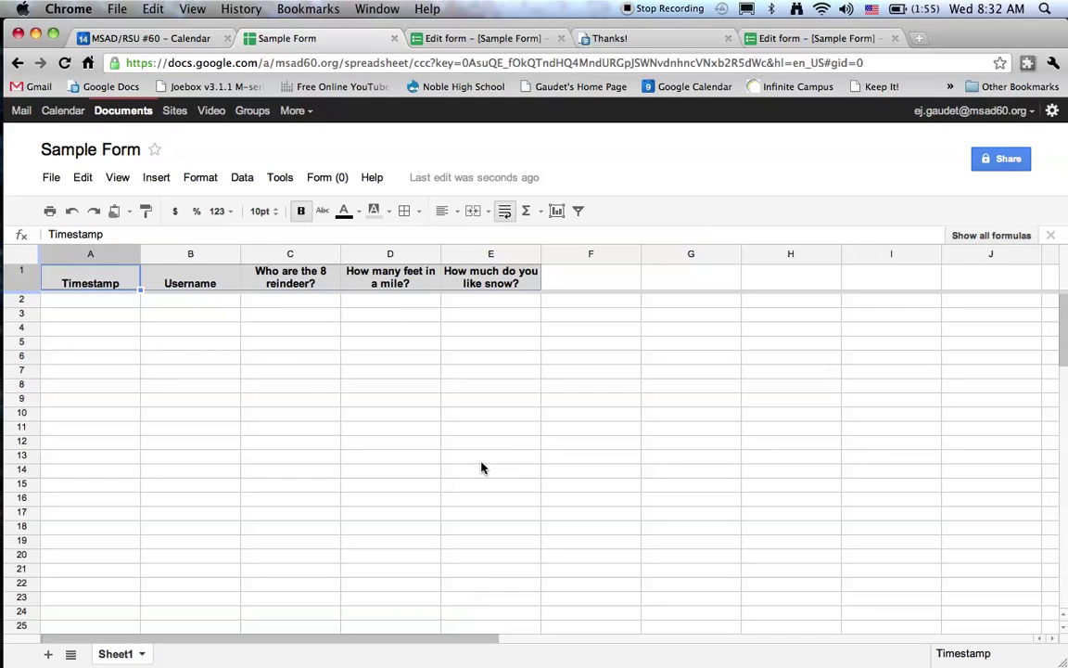
# Step: Open the live form and submit answers Dancer, 5280 and a snow rating of 4
pyautogui.click(319, 182)
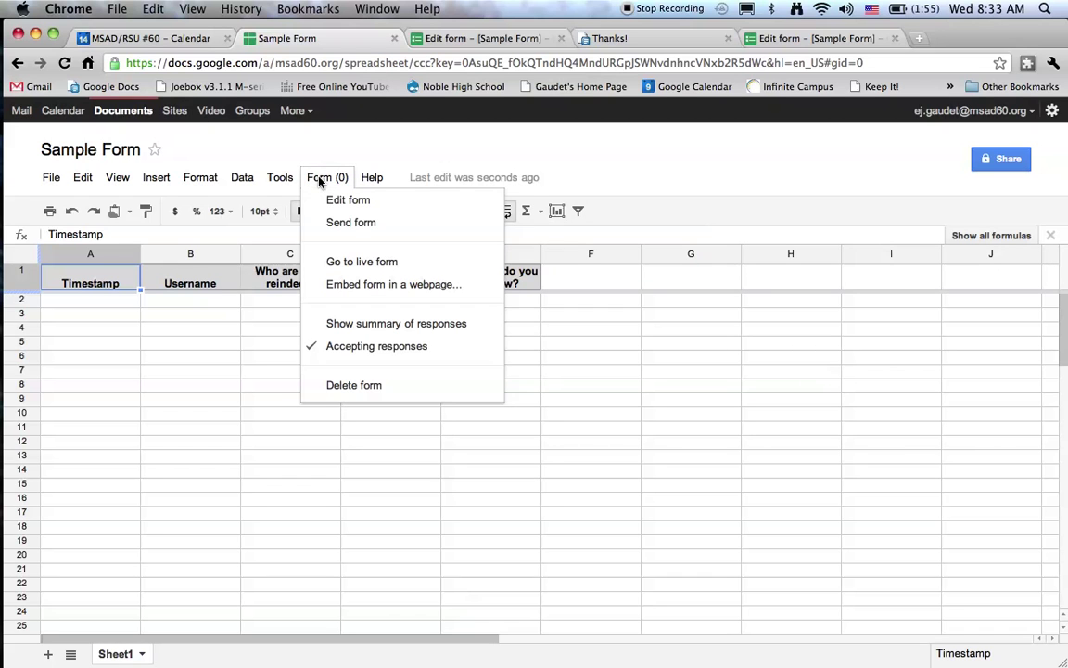
pyautogui.click(331, 269)
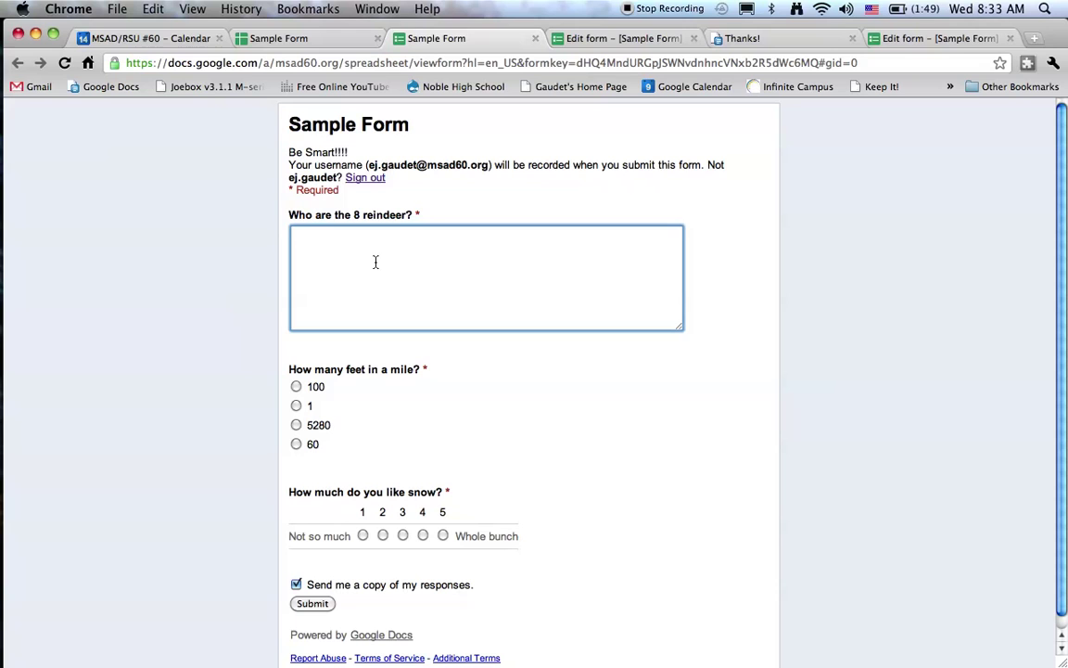
pyautogui.write('Dancer')
pyautogui.click(295, 425)
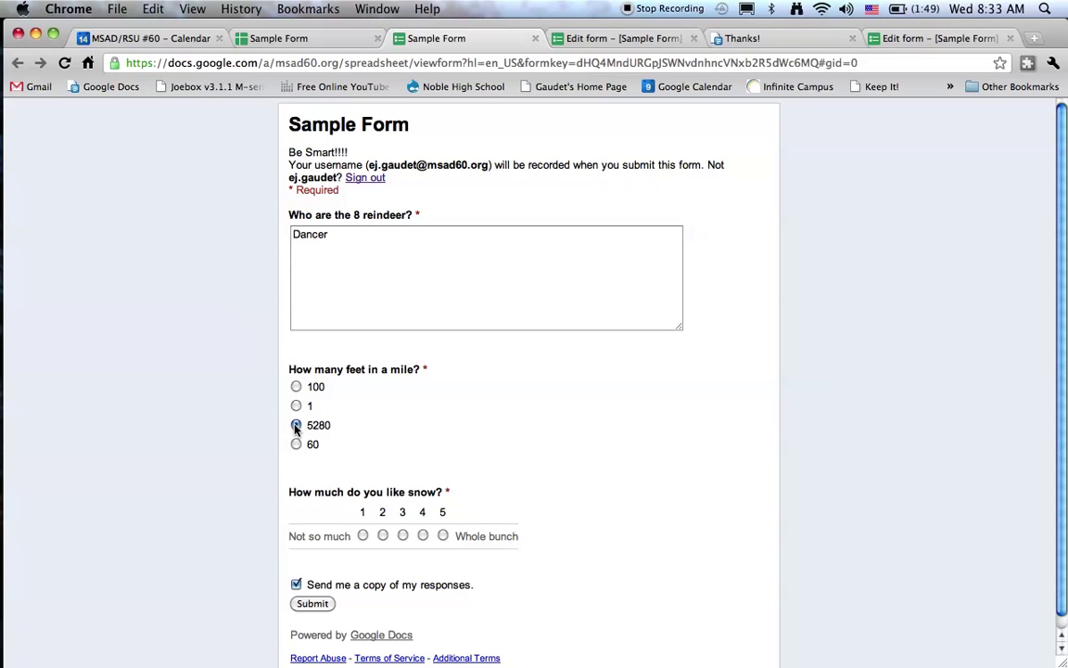
pyautogui.click(423, 536)
pyautogui.click(312, 605)
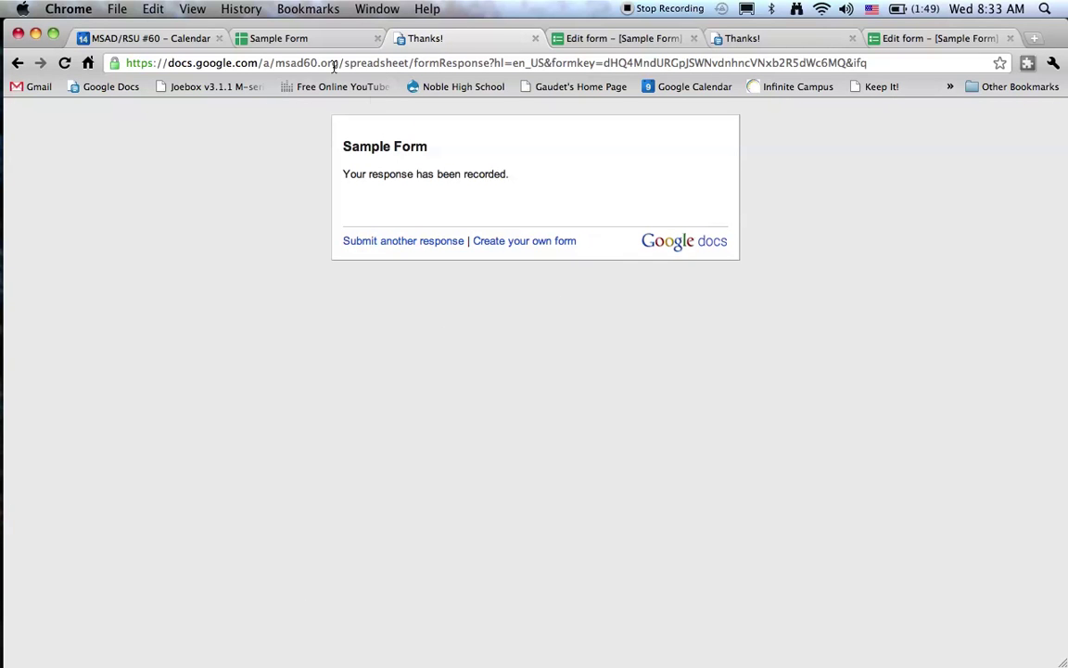
# Step: Return to the response spreadsheet and select column D holding the mile answers
pyautogui.click(312, 41)
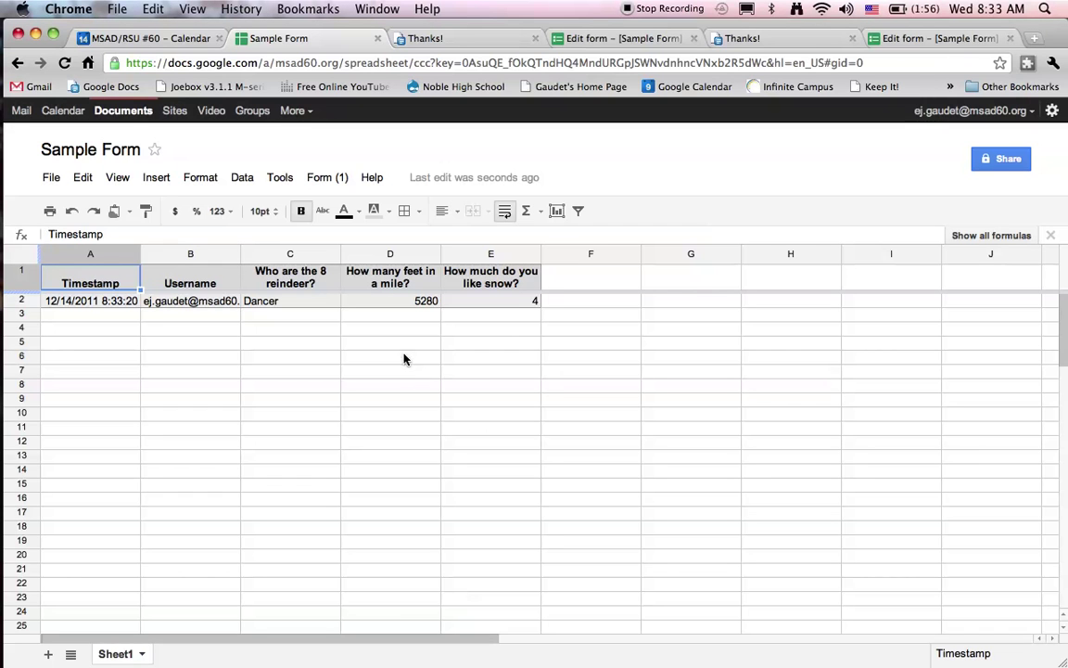
pyautogui.click(366, 257)
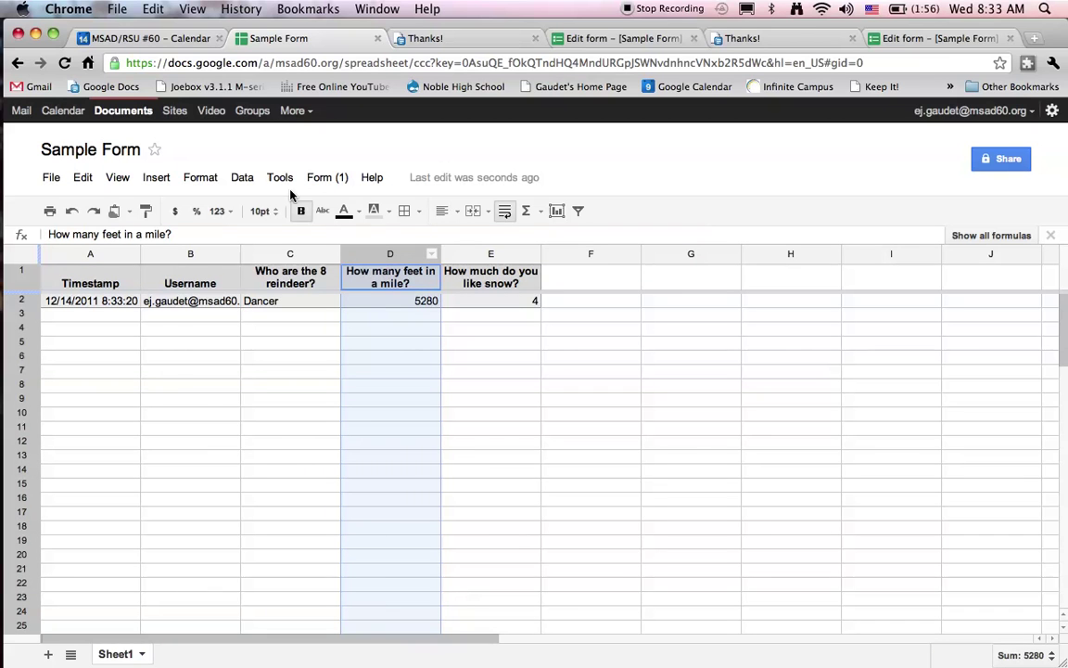
# Step: Save a conditional formatting rule on column D: text containing 5280 shows in dark green
pyautogui.click(197, 182)
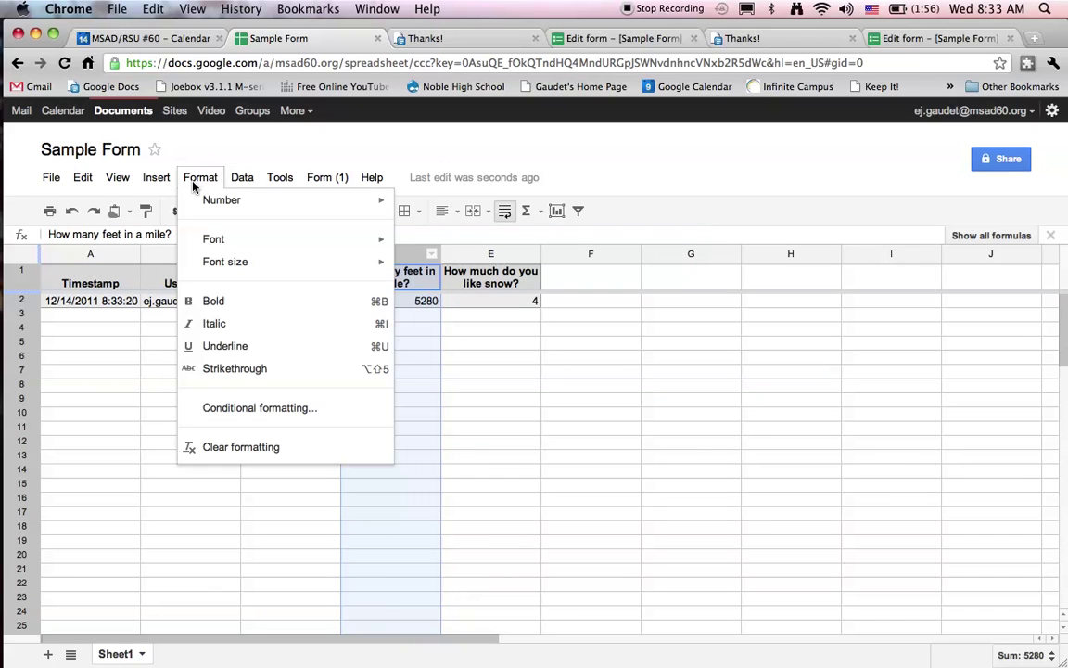
pyautogui.click(226, 414)
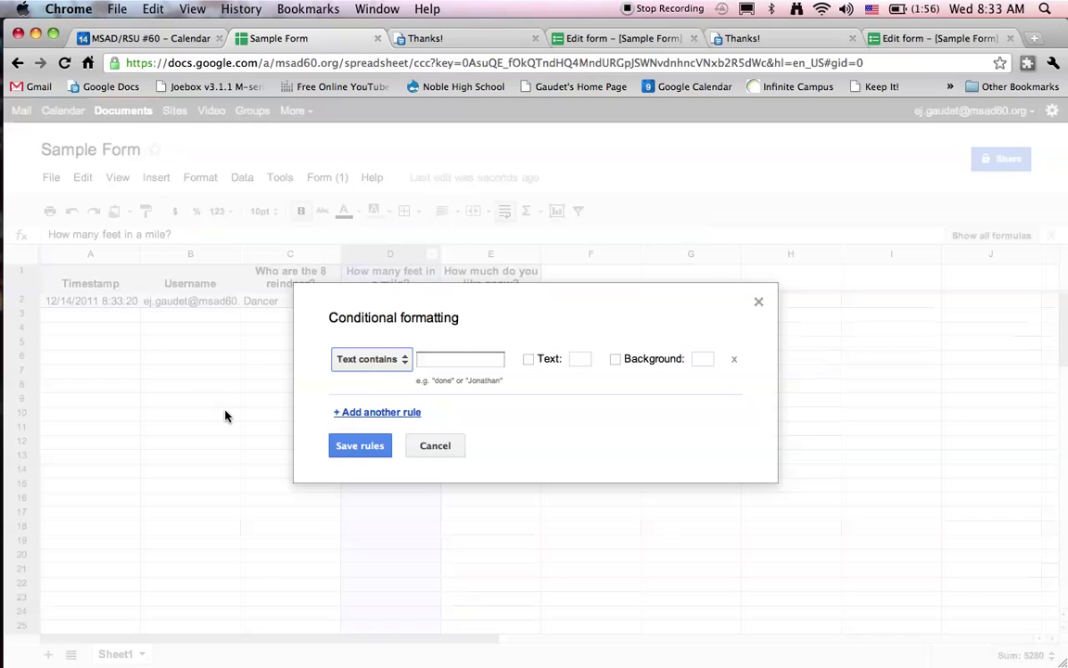
pyautogui.click(431, 363)
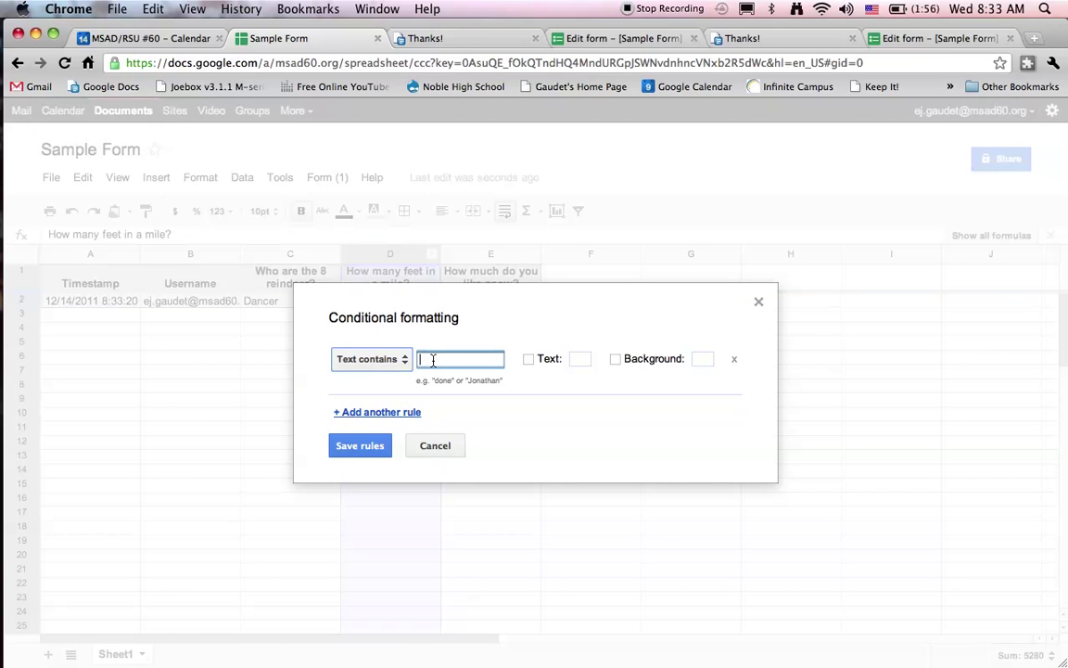
pyautogui.write('5280')
pyautogui.click(529, 358)
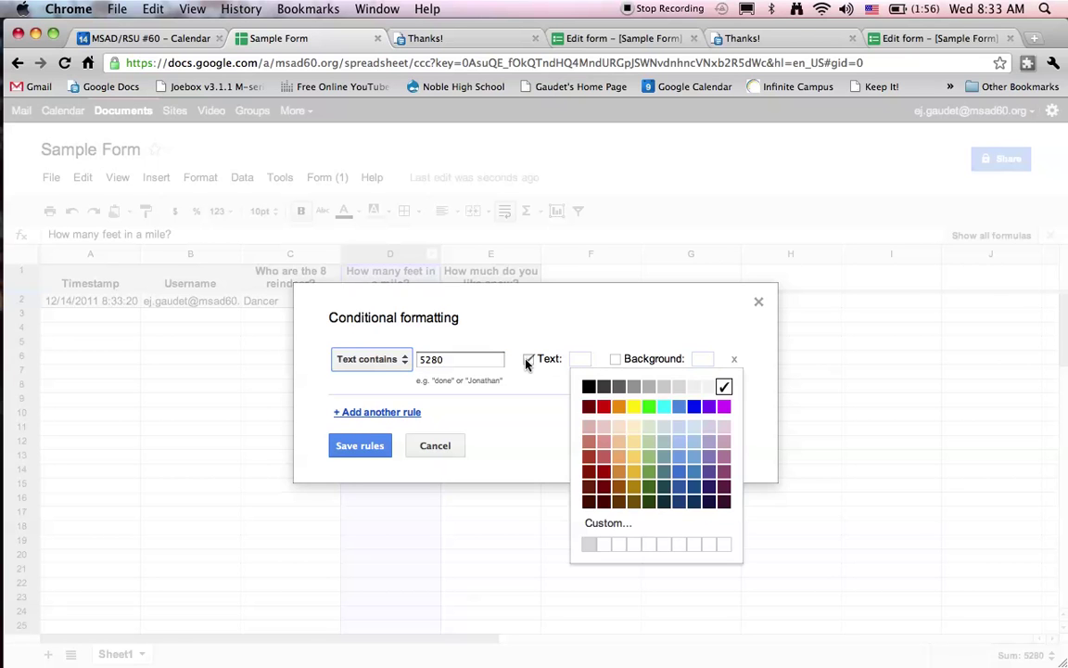
pyautogui.click(648, 501)
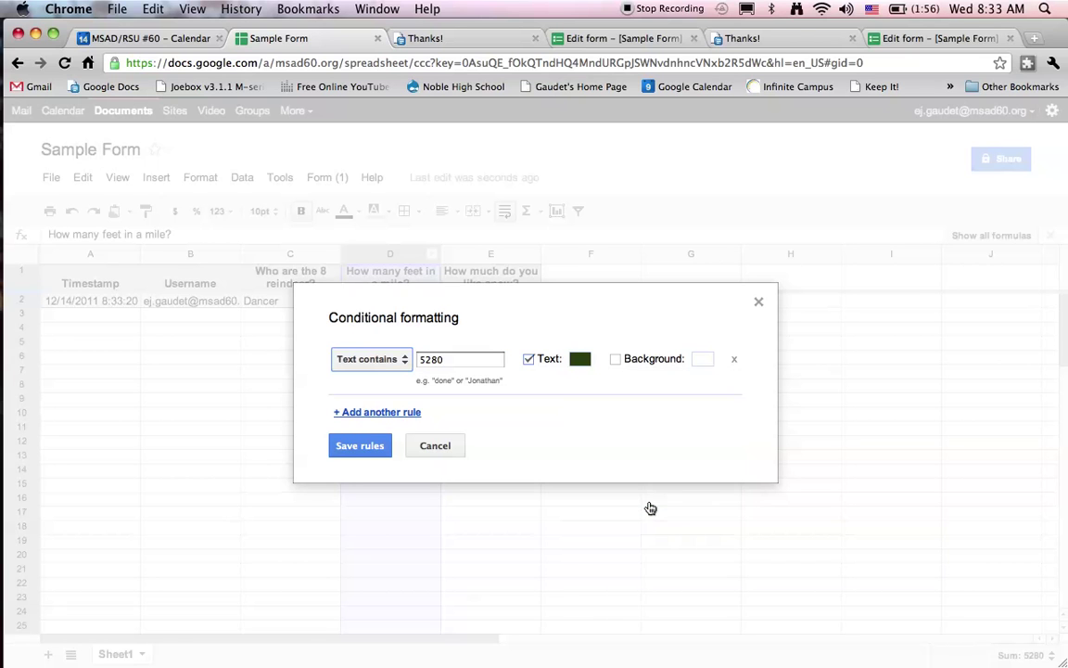
pyautogui.click(341, 447)
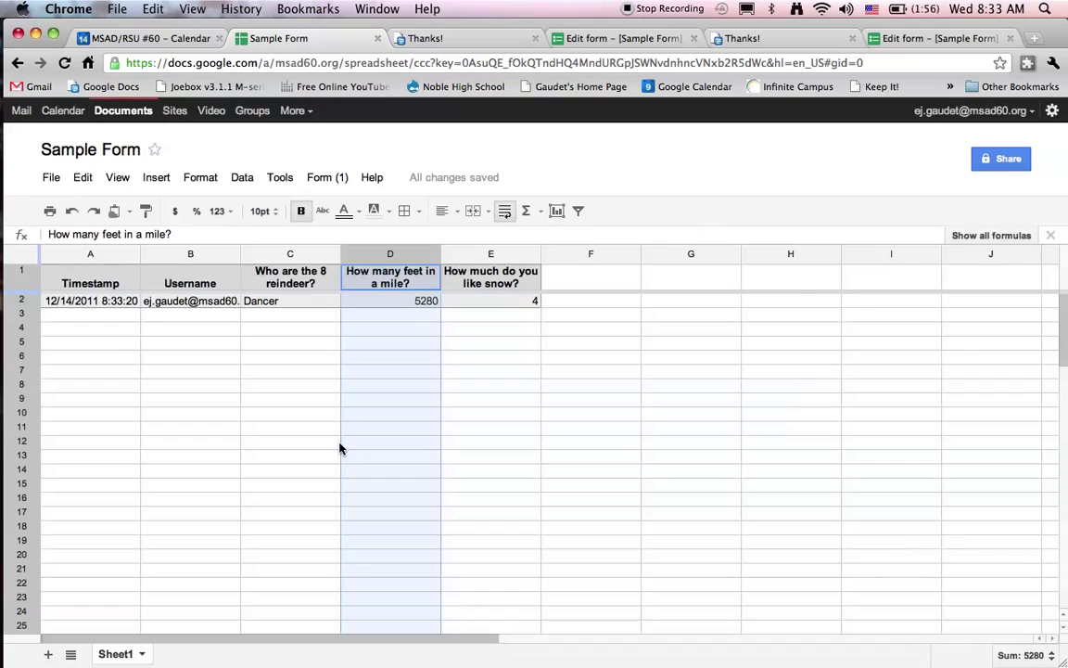